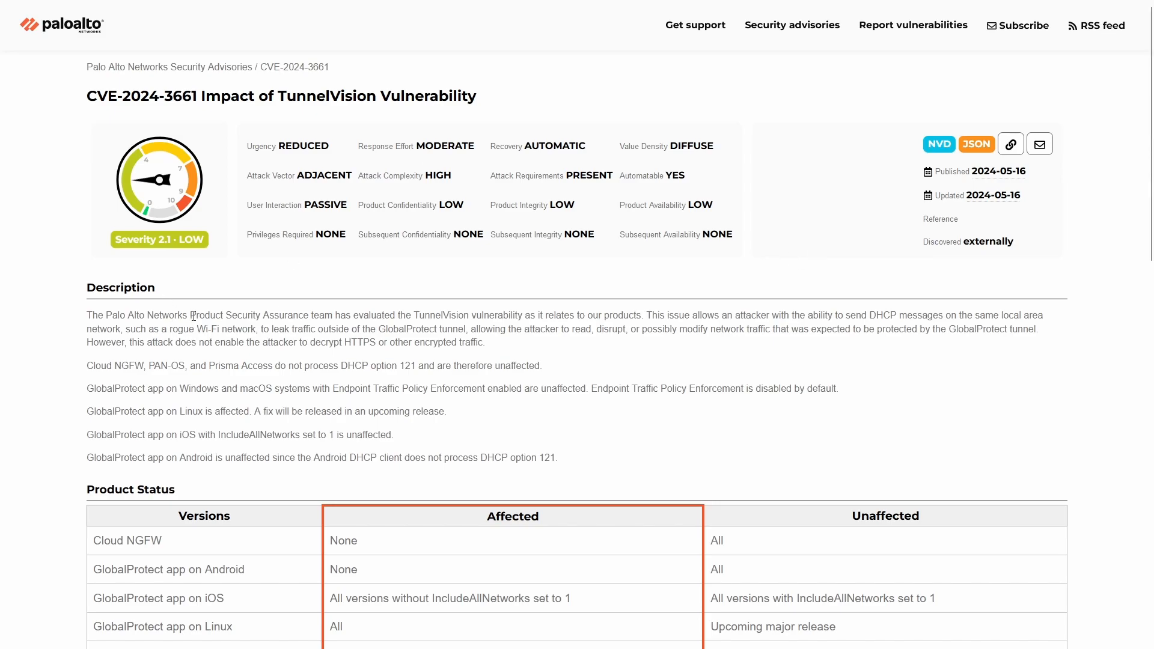
- Review the description and product status table of the CVE-2024-3661 TunnelVision advisory
scroll(671, 462, down, 1)
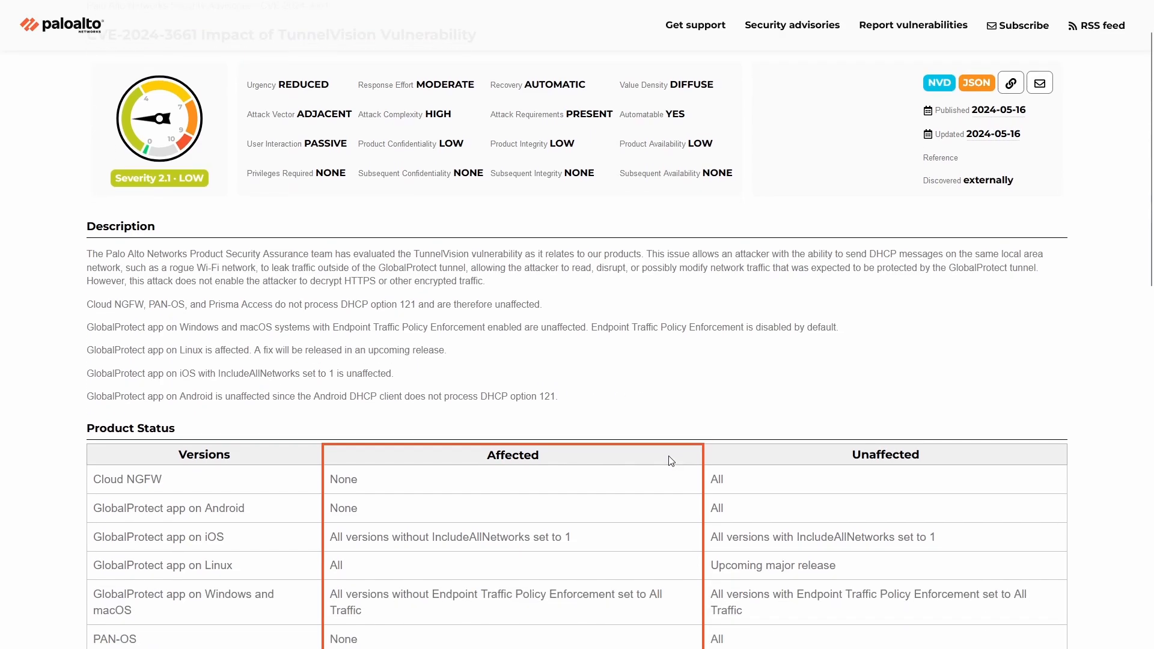
scroll(361, 219, up, 1)
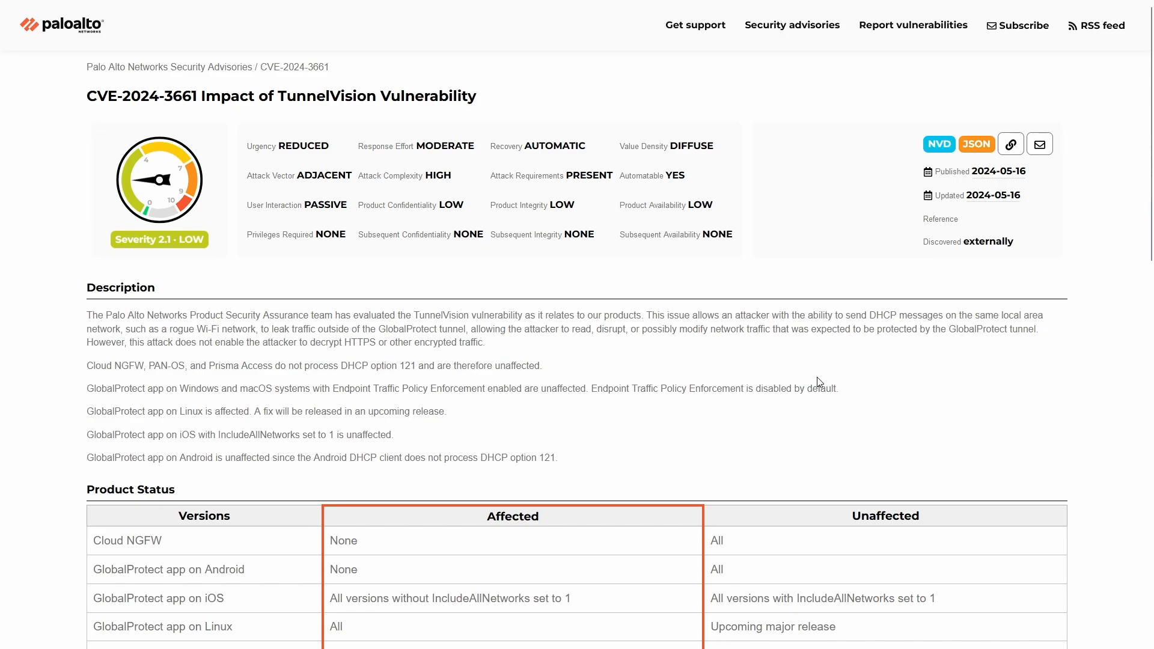
scroll(819, 382, down, 1)
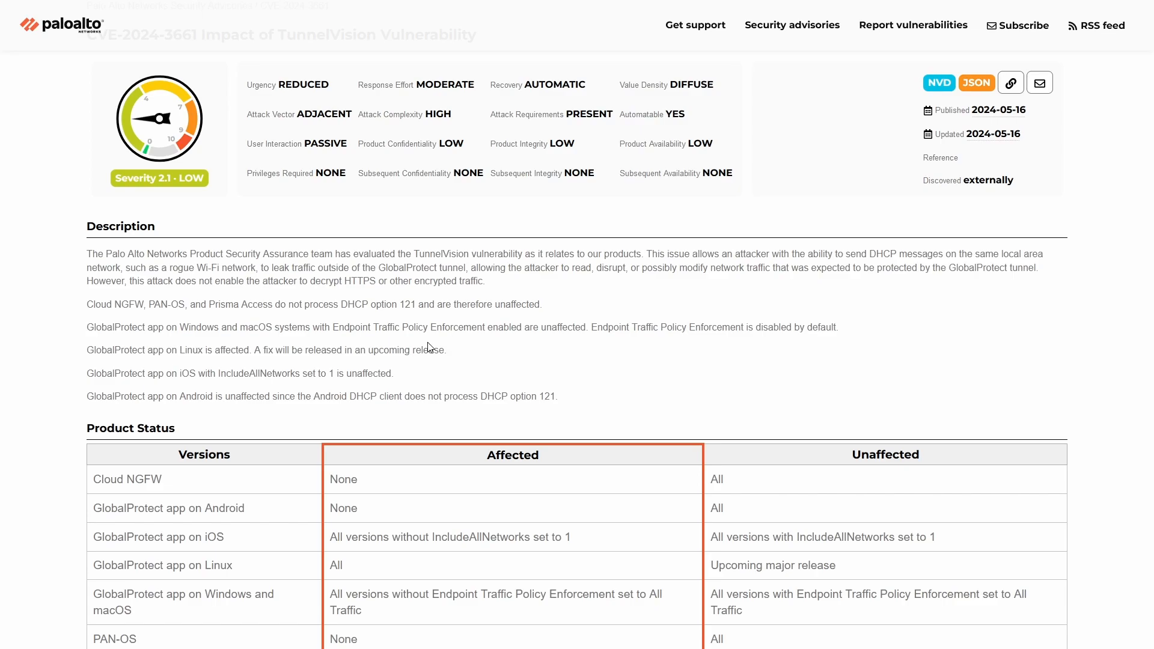
scroll(402, 364, down, 2)
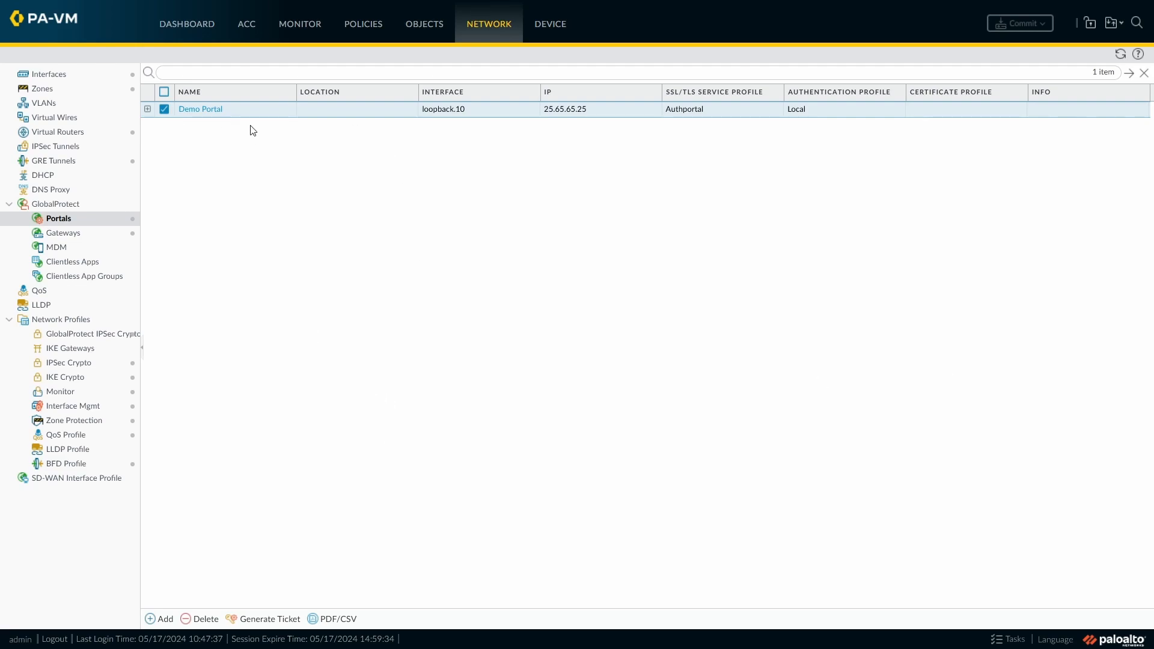
- Open Demo Config among the Demo Portal's agent configurations and examine its app settings and config selection criteria
click(211, 110)
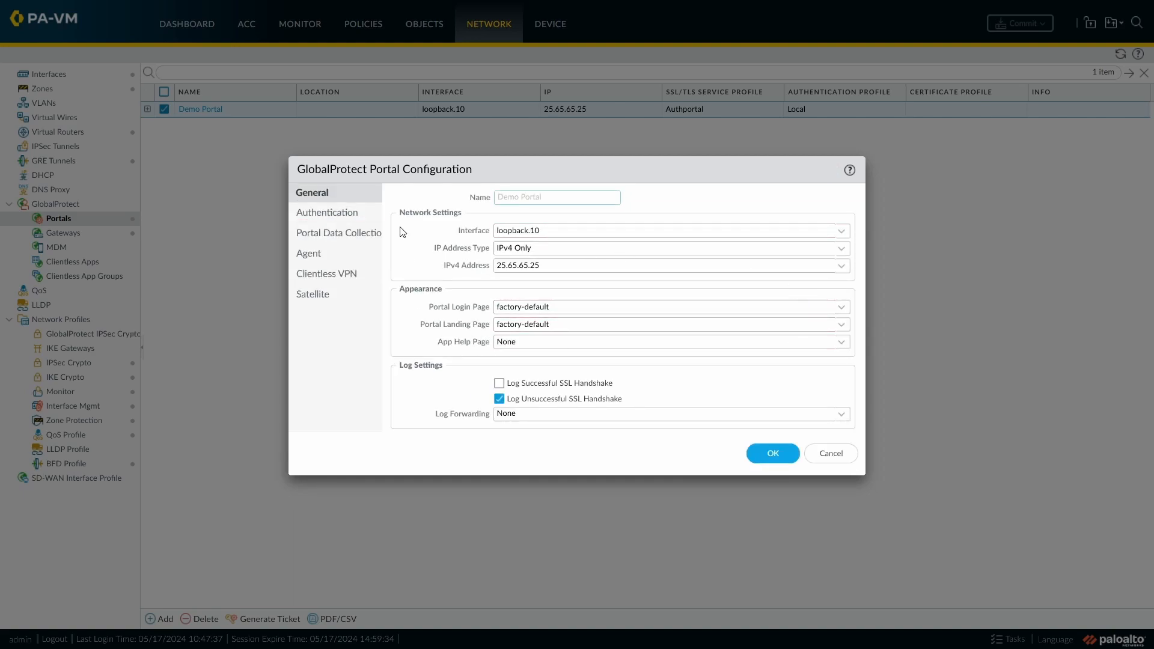
click(310, 253)
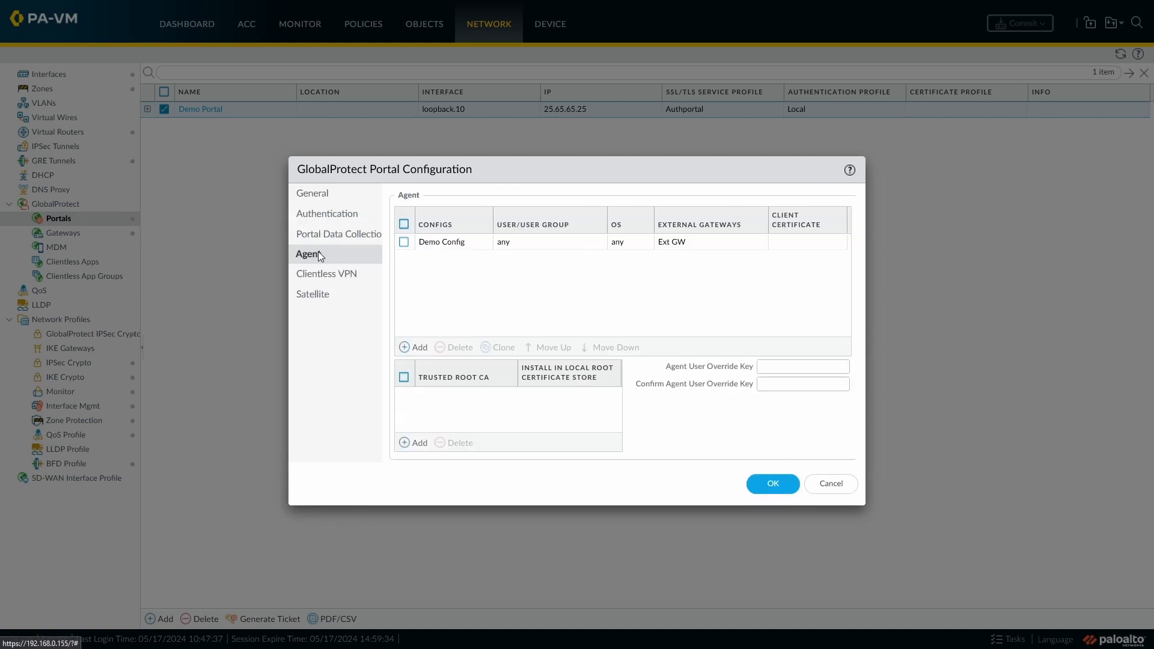
click(454, 248)
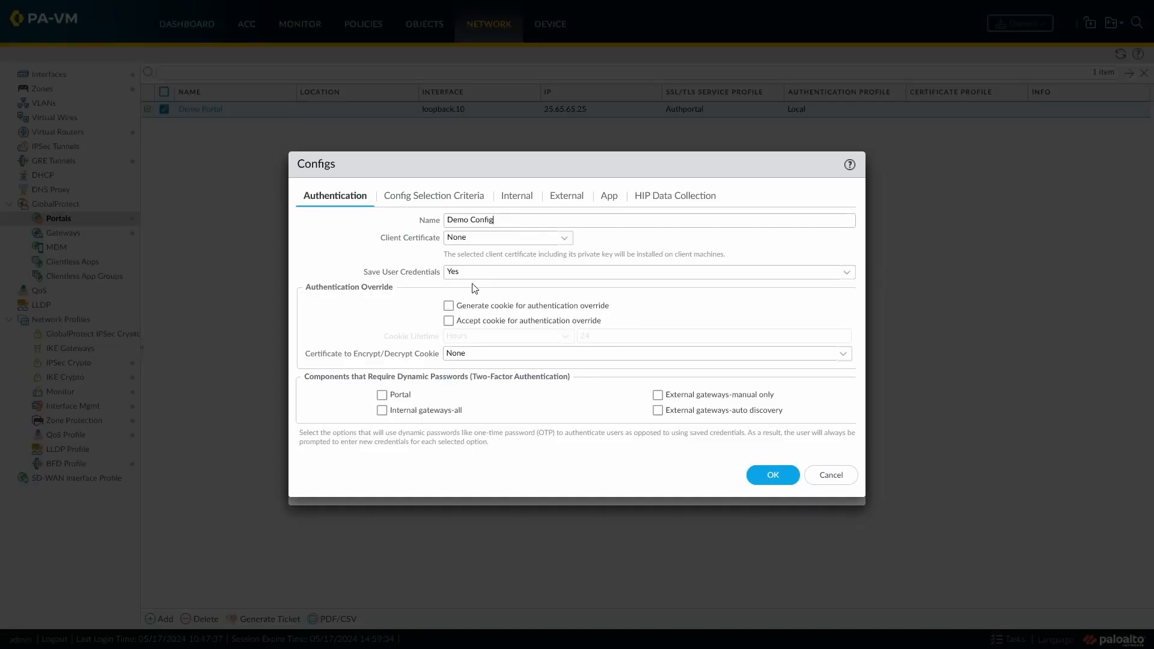
click(610, 197)
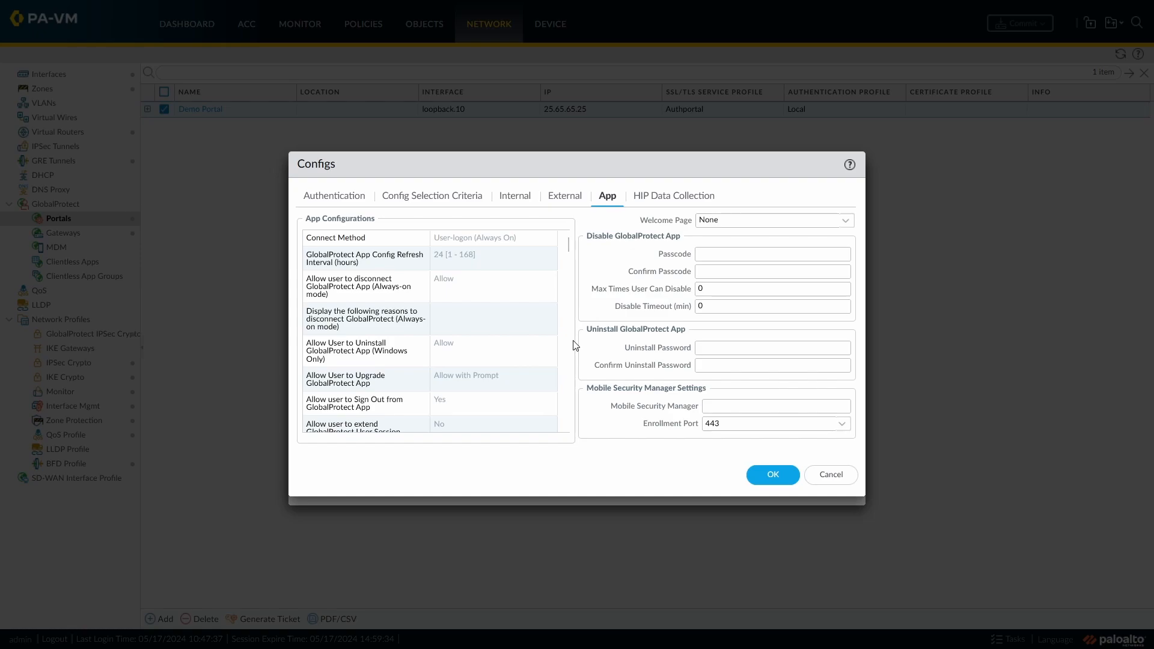
click(835, 479)
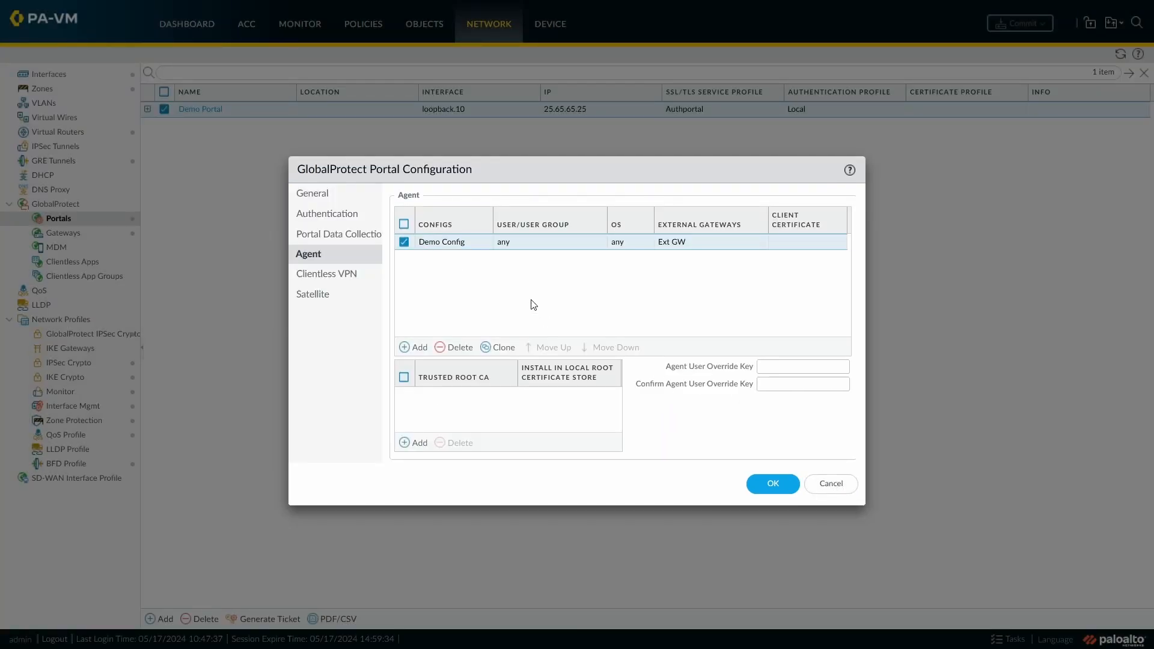
click(434, 243)
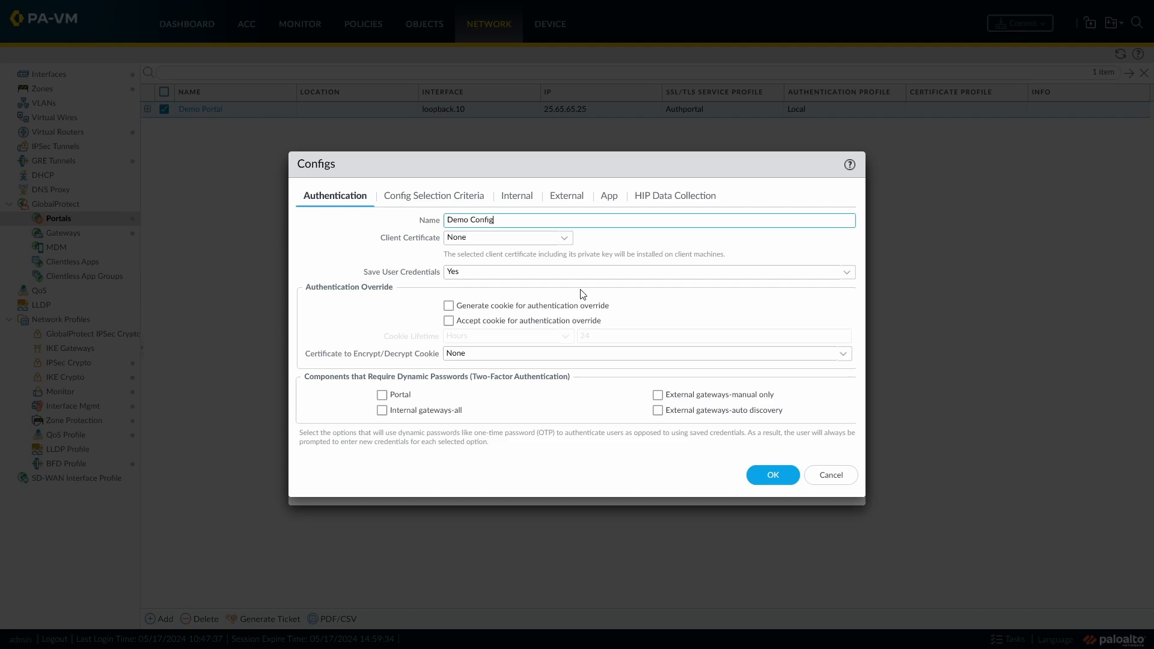
click(400, 193)
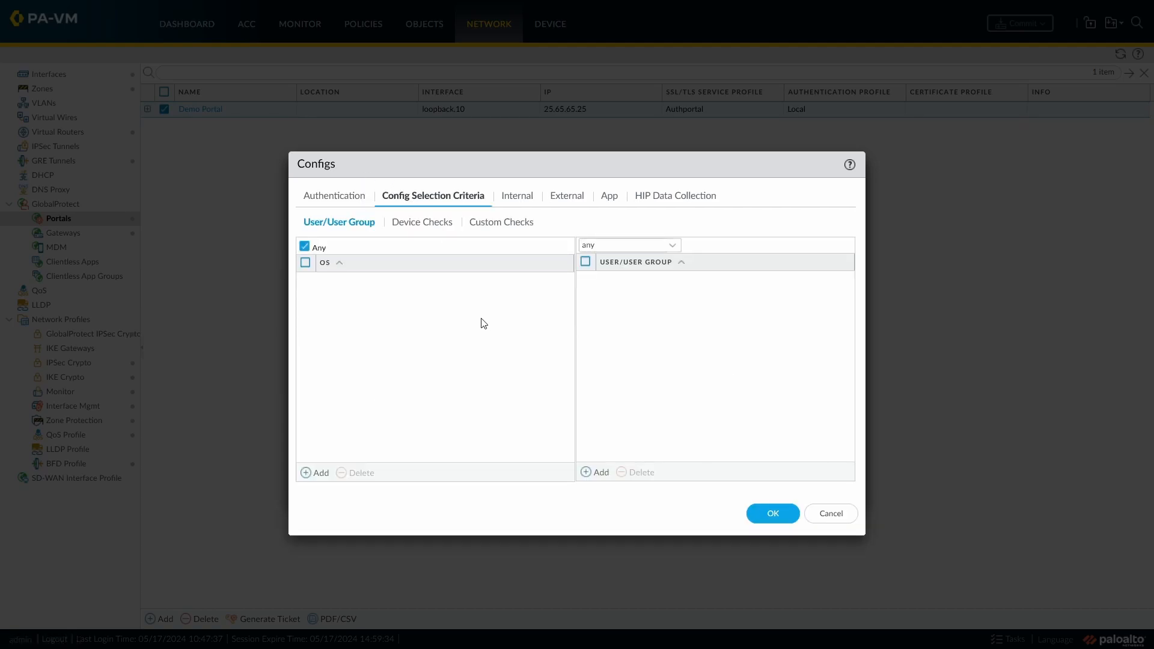
- Add Windows as an OS criterion for Demo Config, then restore Any and delete the Windows entry
click(319, 473)
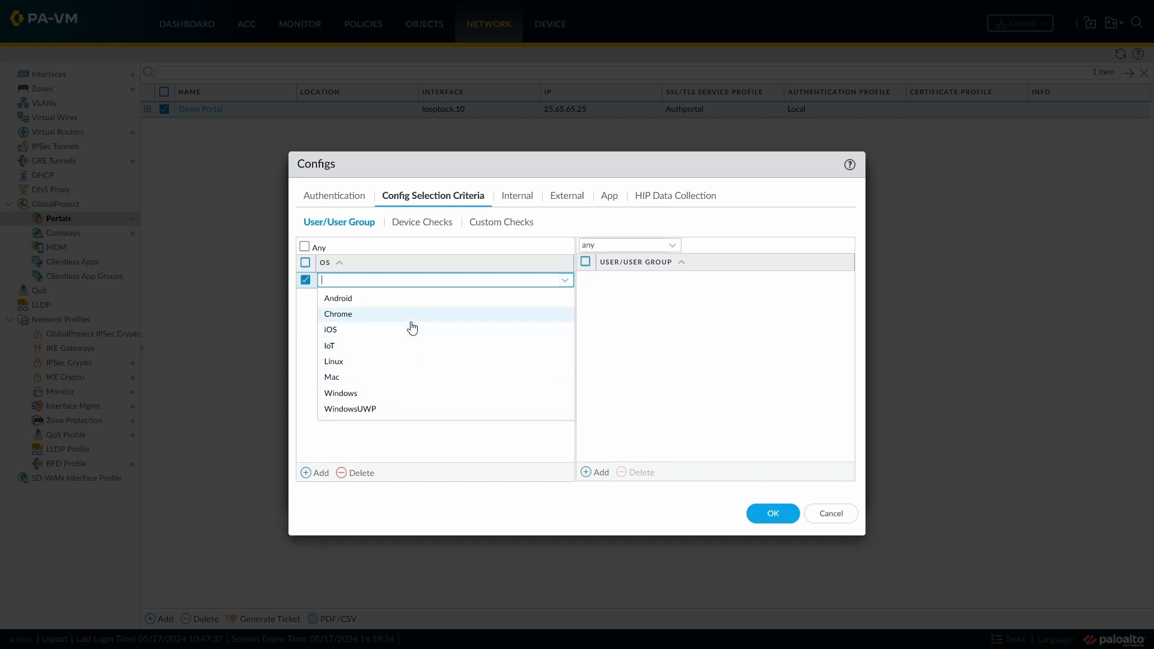
click(369, 394)
click(466, 390)
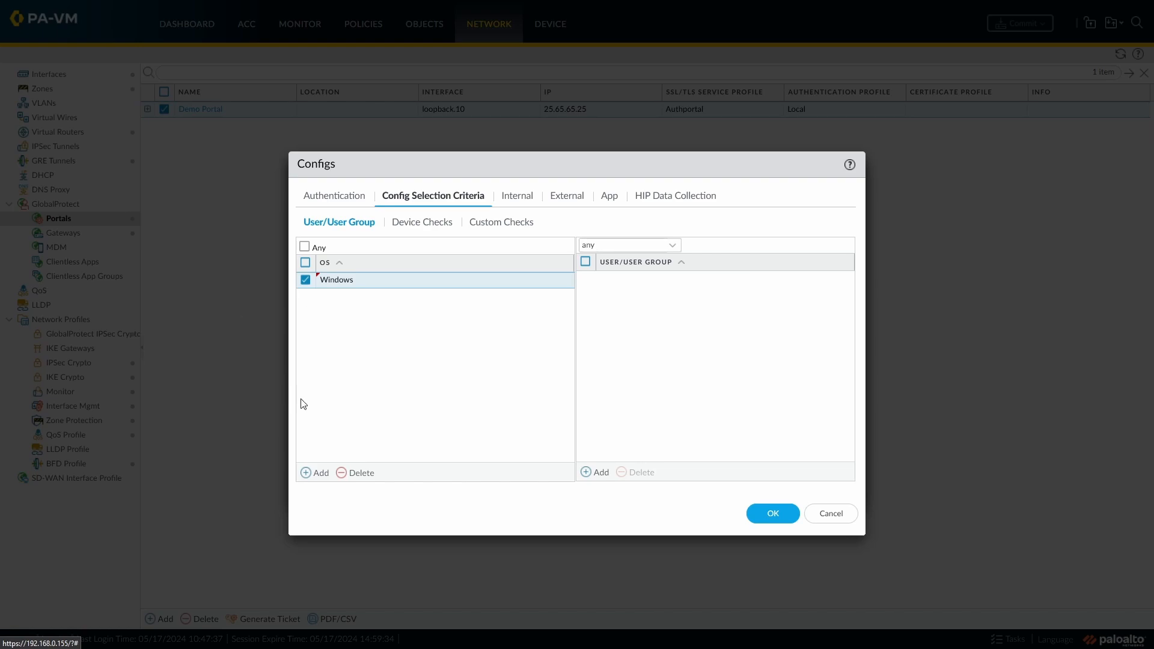
click(304, 247)
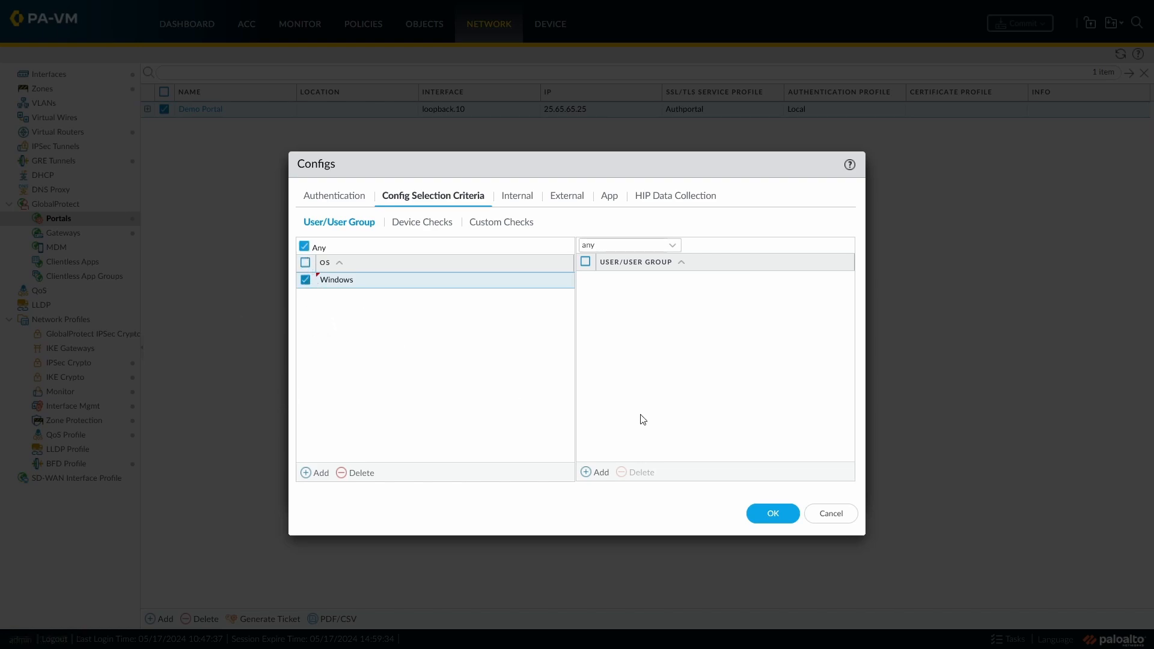
click(360, 473)
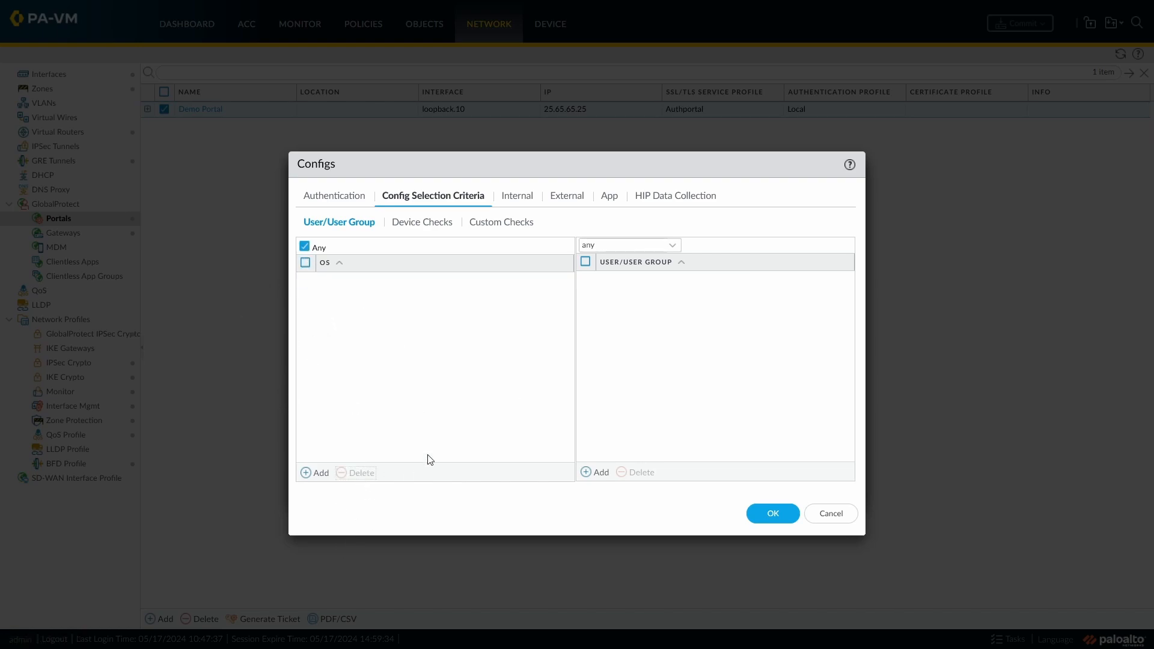
- Add the VPN_Users group as a user criterion for Demo Config, then revert the user selection to any
click(672, 245)
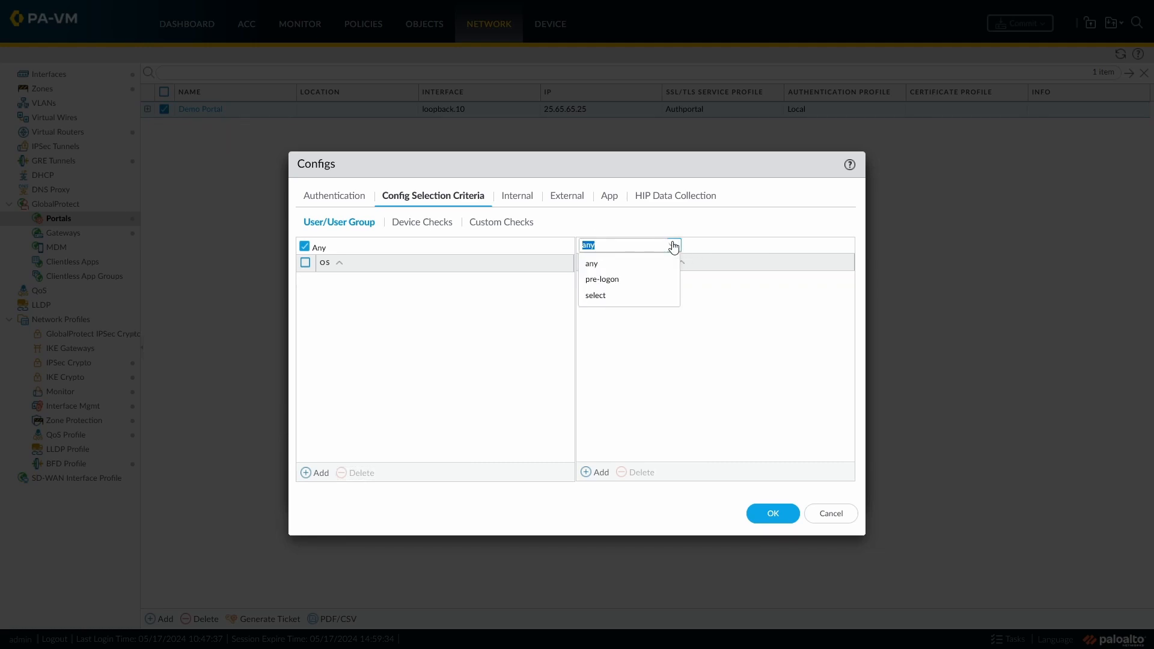
click(679, 375)
click(601, 471)
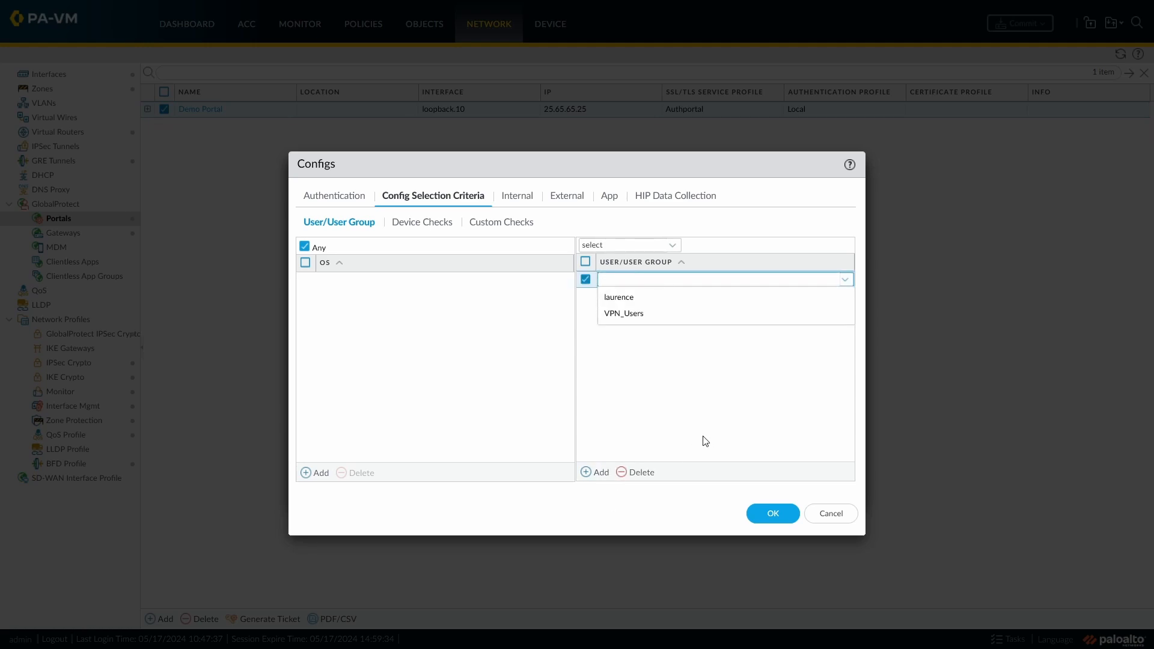
click(635, 314)
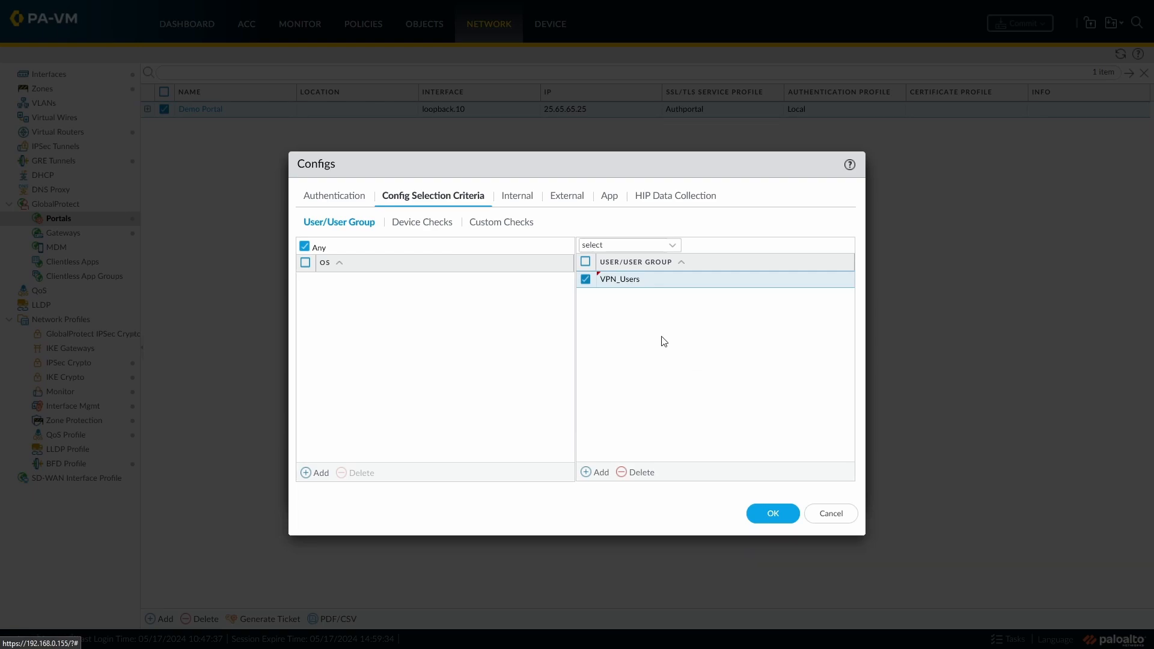
click(587, 280)
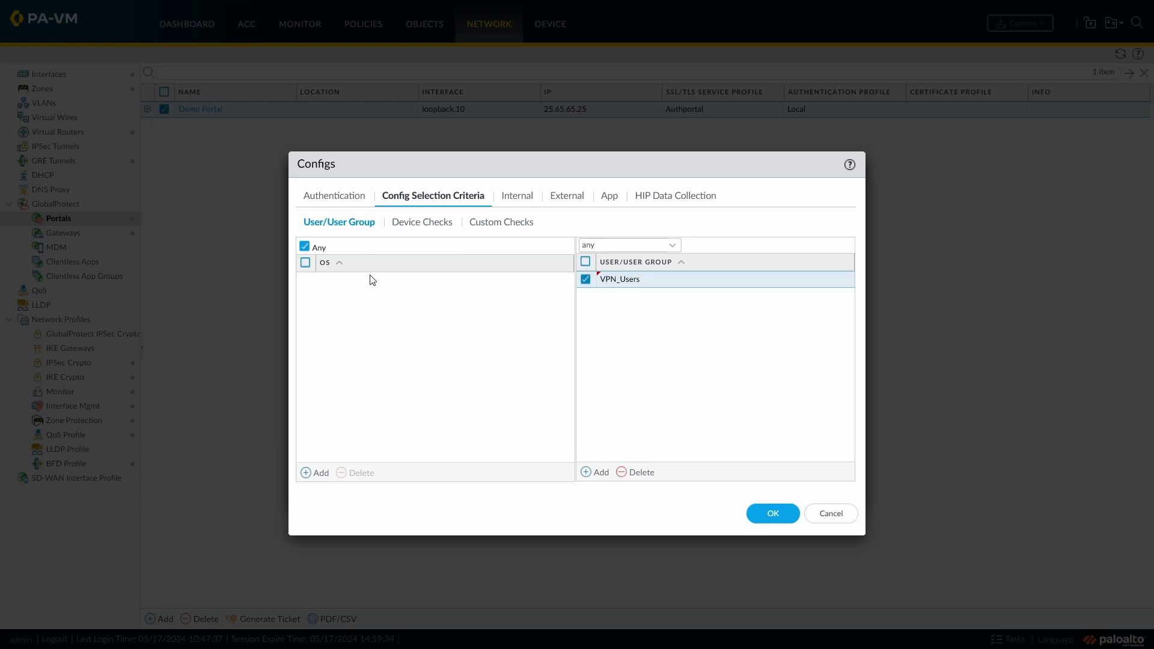
- Set Endpoint Traffic Policy Enforcement to All Traffic in Demo Config's app settings, then save and commit the portal configuration
click(609, 196)
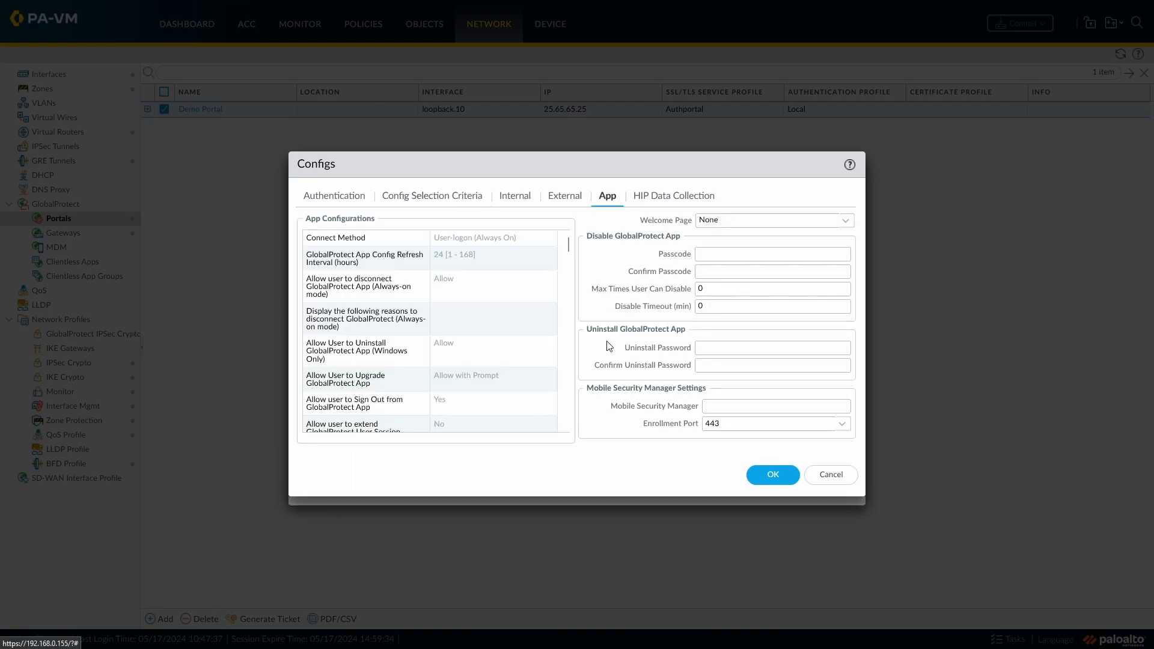
scroll(515, 333, down, 10)
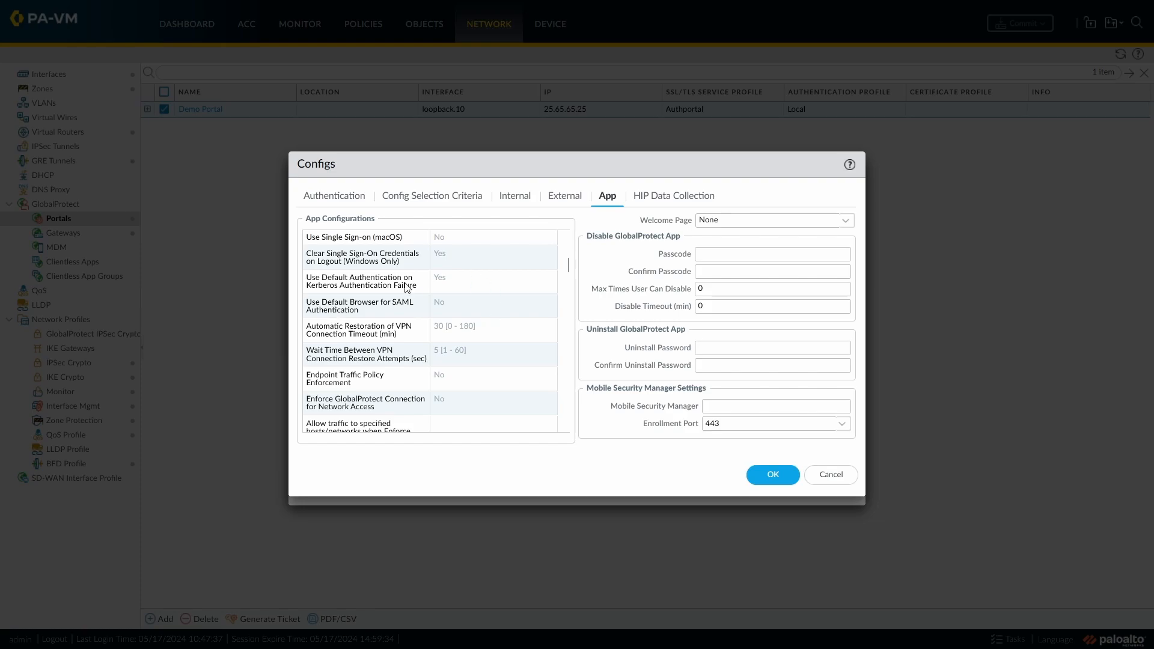
click(464, 389)
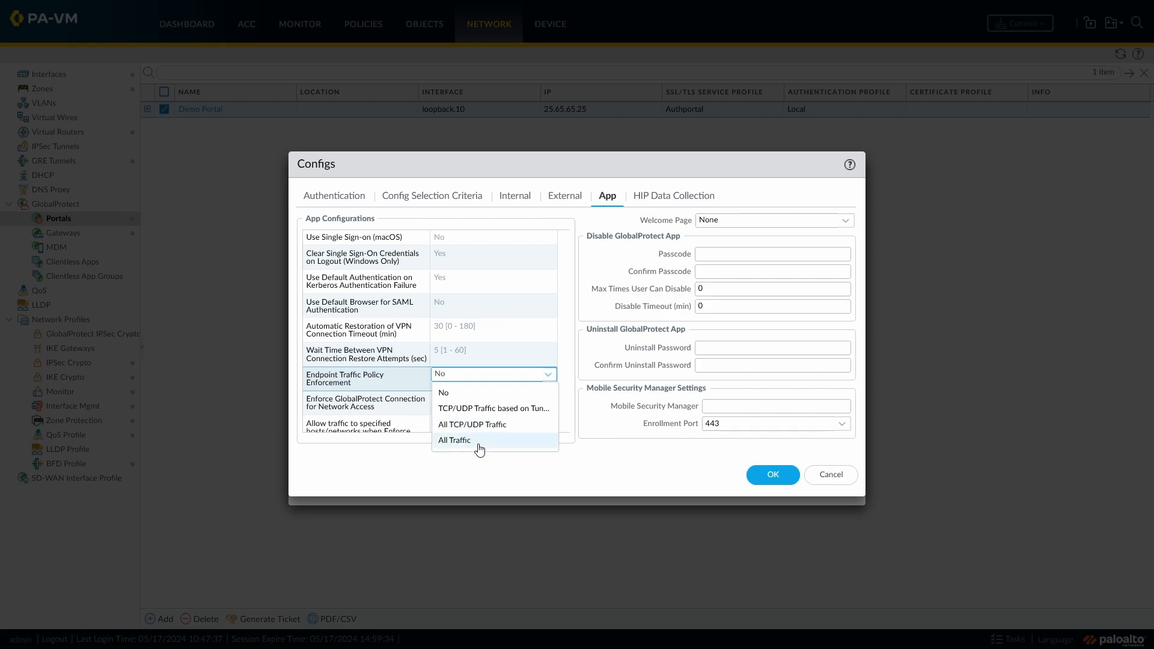
click(474, 444)
click(773, 475)
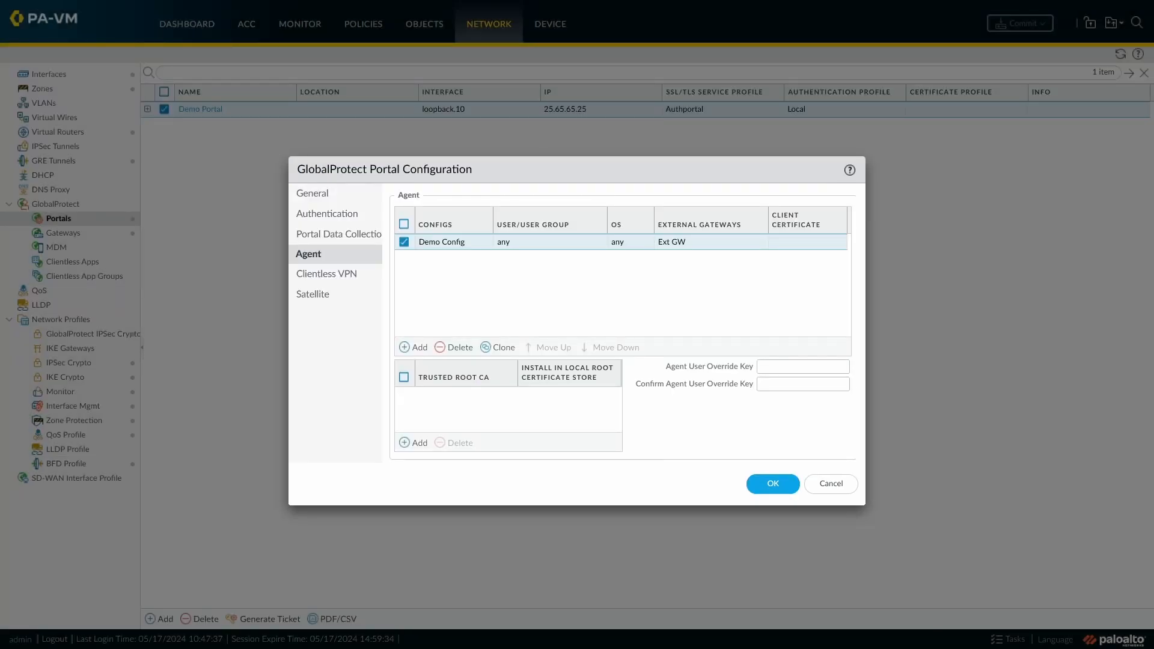
click(759, 487)
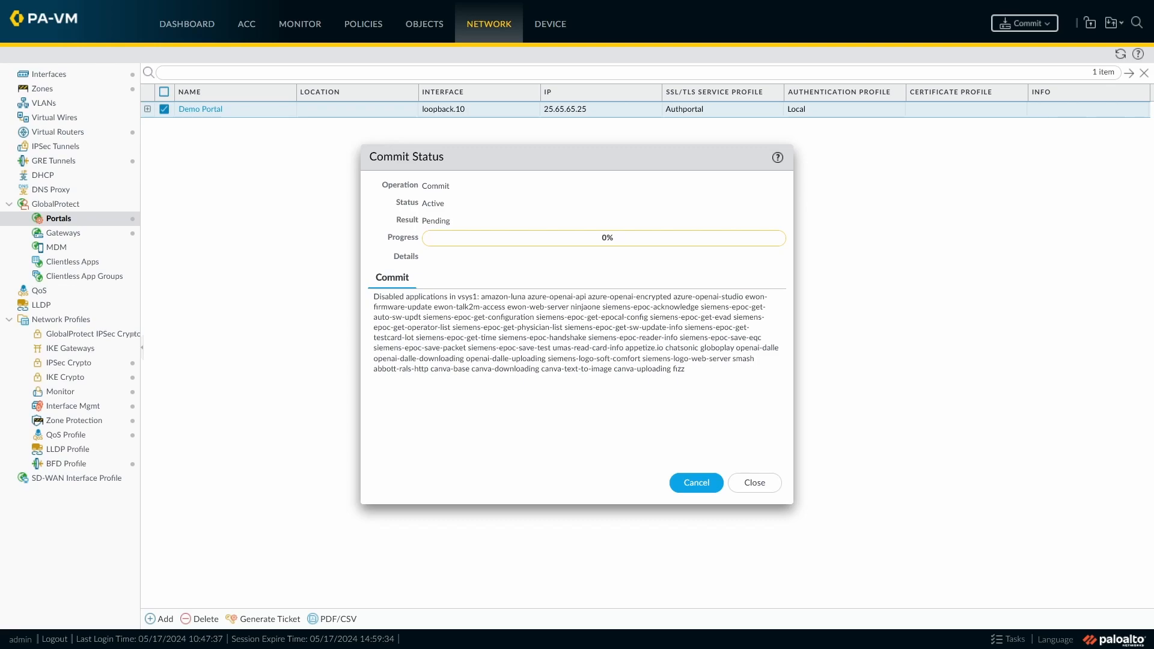
click(756, 482)
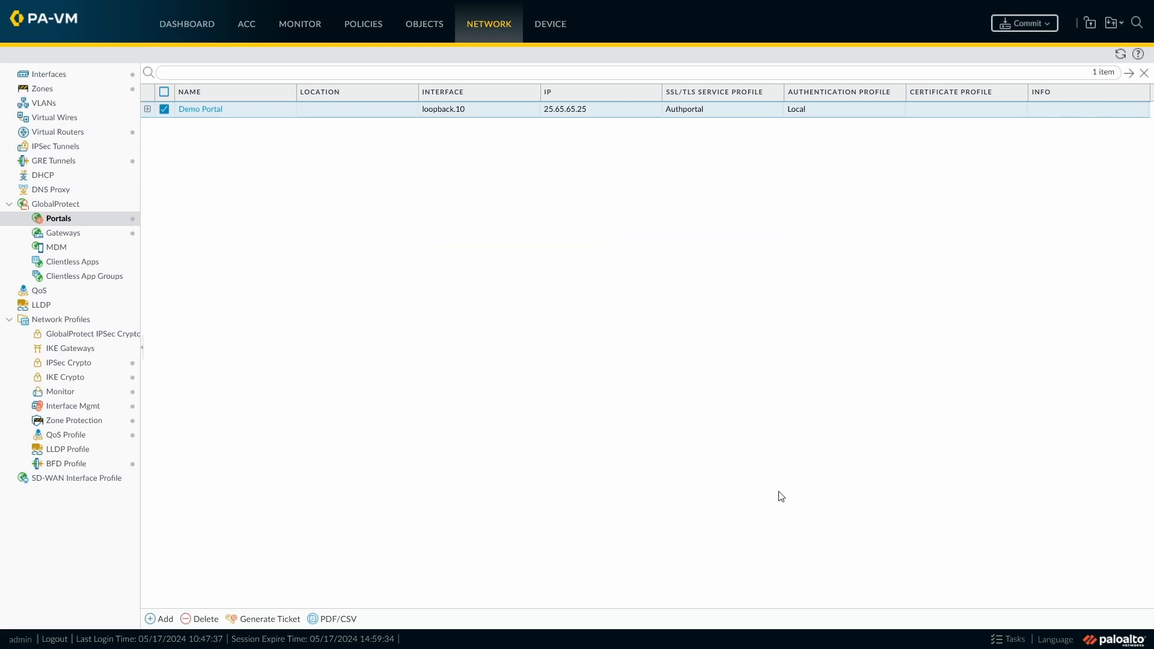
- Open the Demo Clients settings of Demo Gateway and enable No direct access to local network for its split tunnel
click(44, 234)
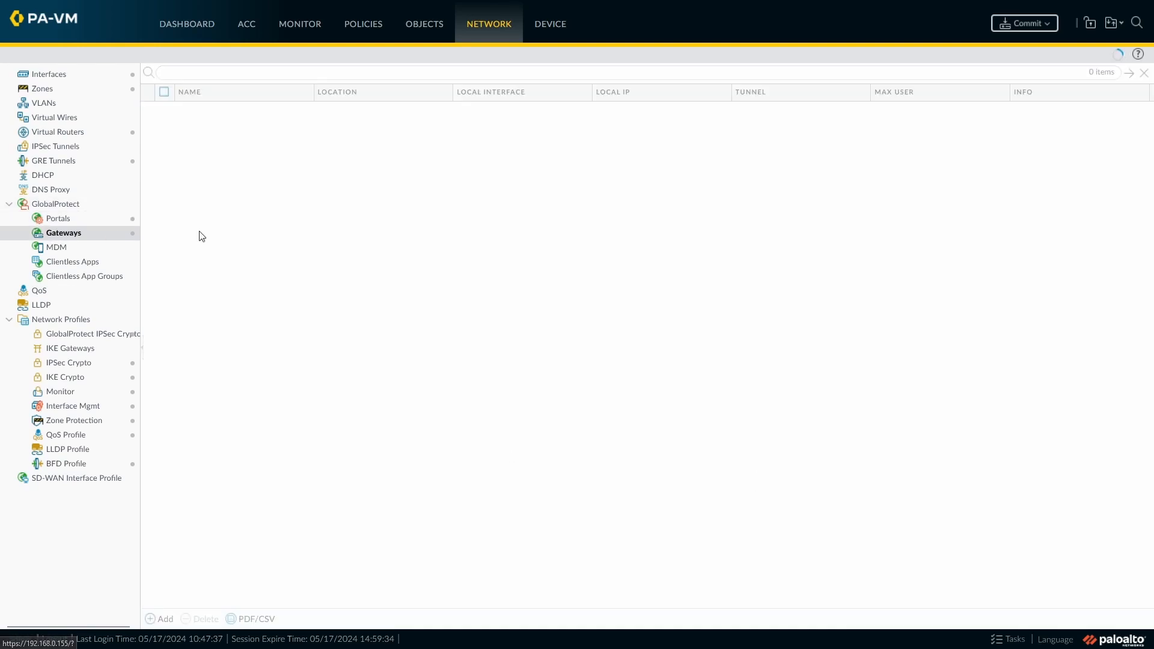
click(206, 109)
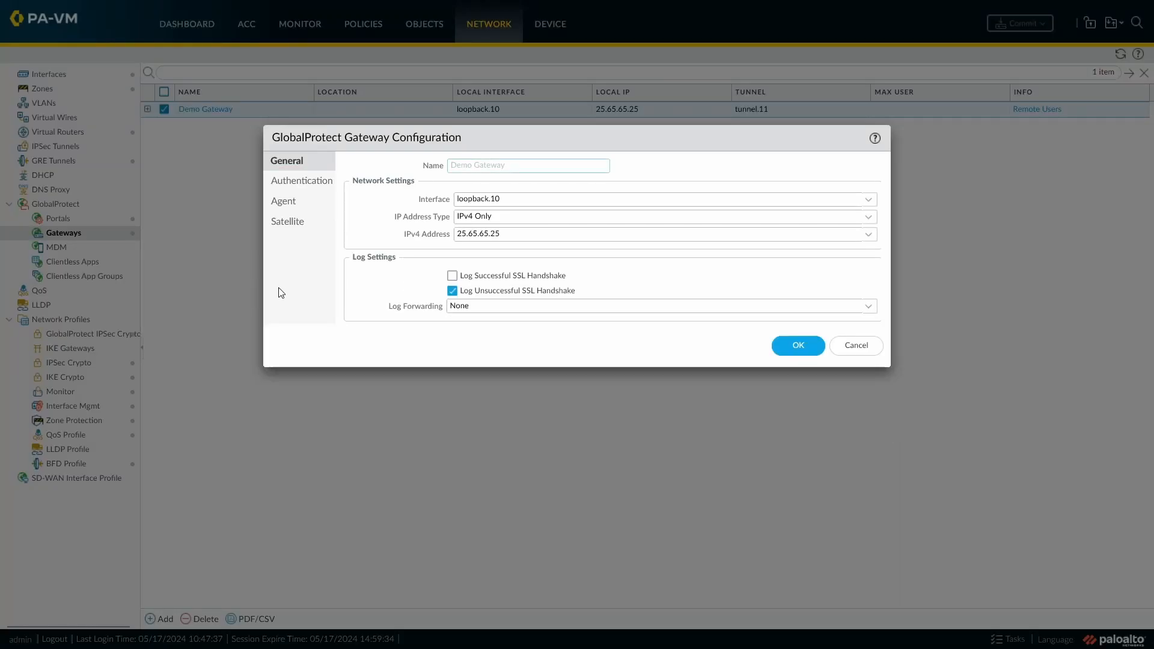
click(287, 204)
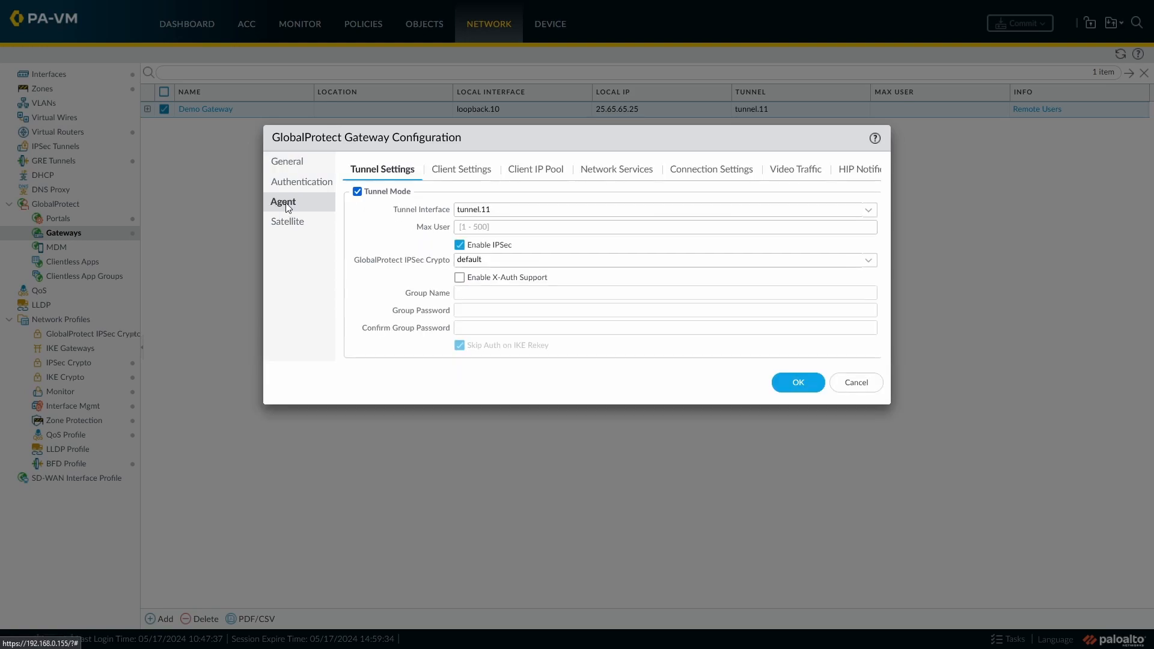
click(468, 173)
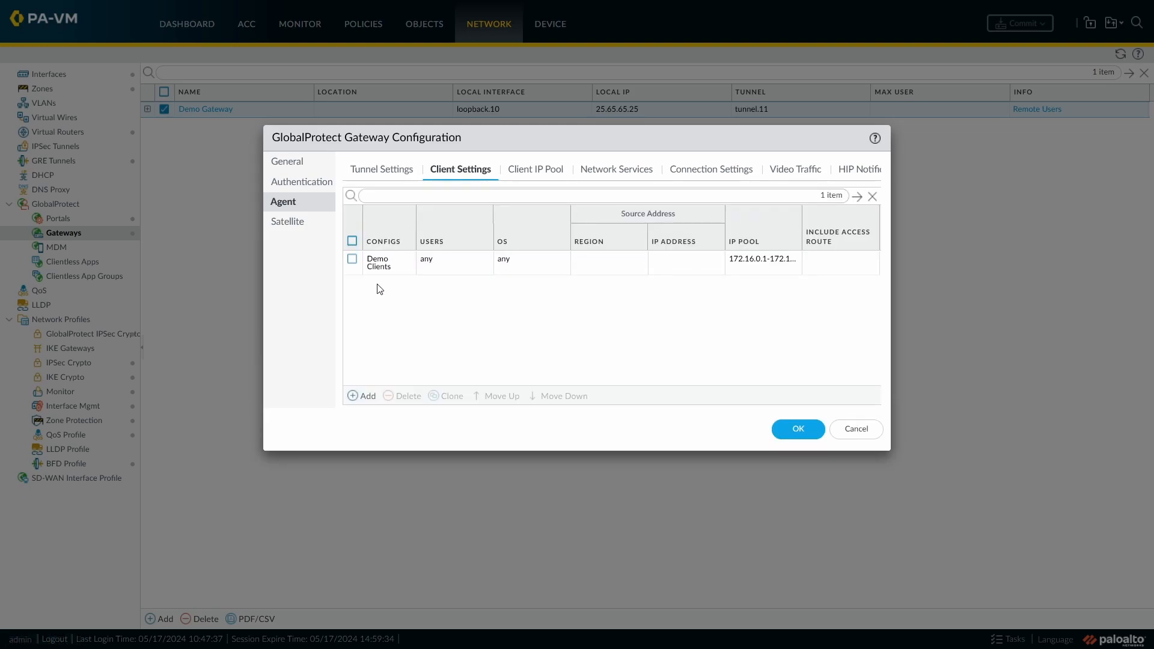
click(379, 267)
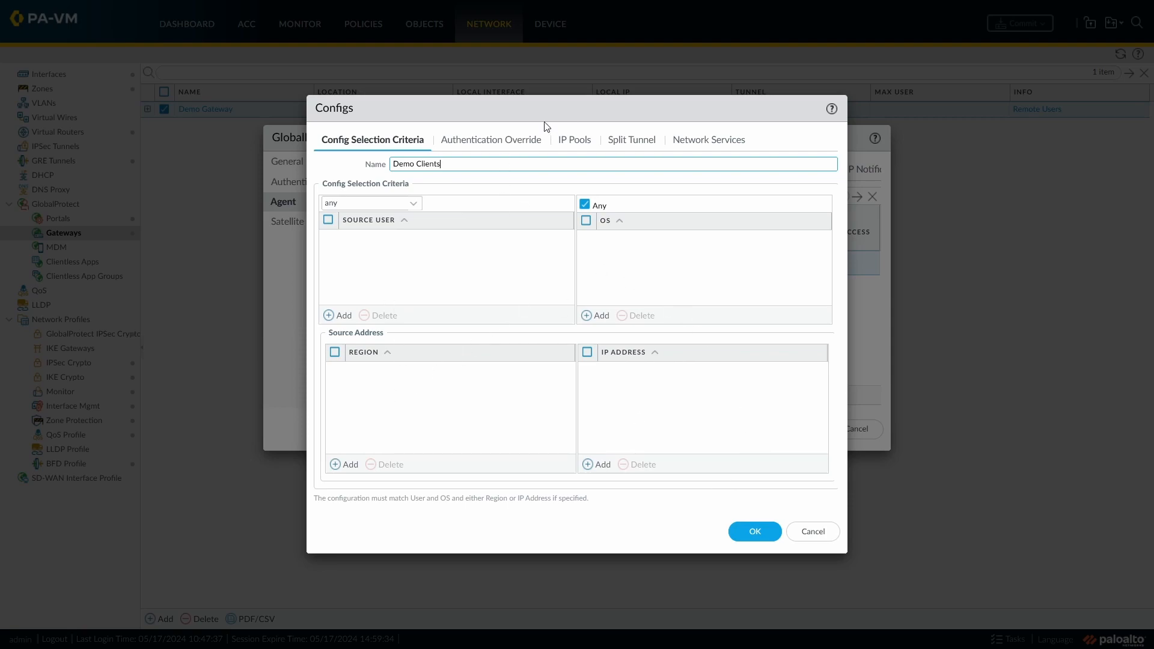
click(622, 148)
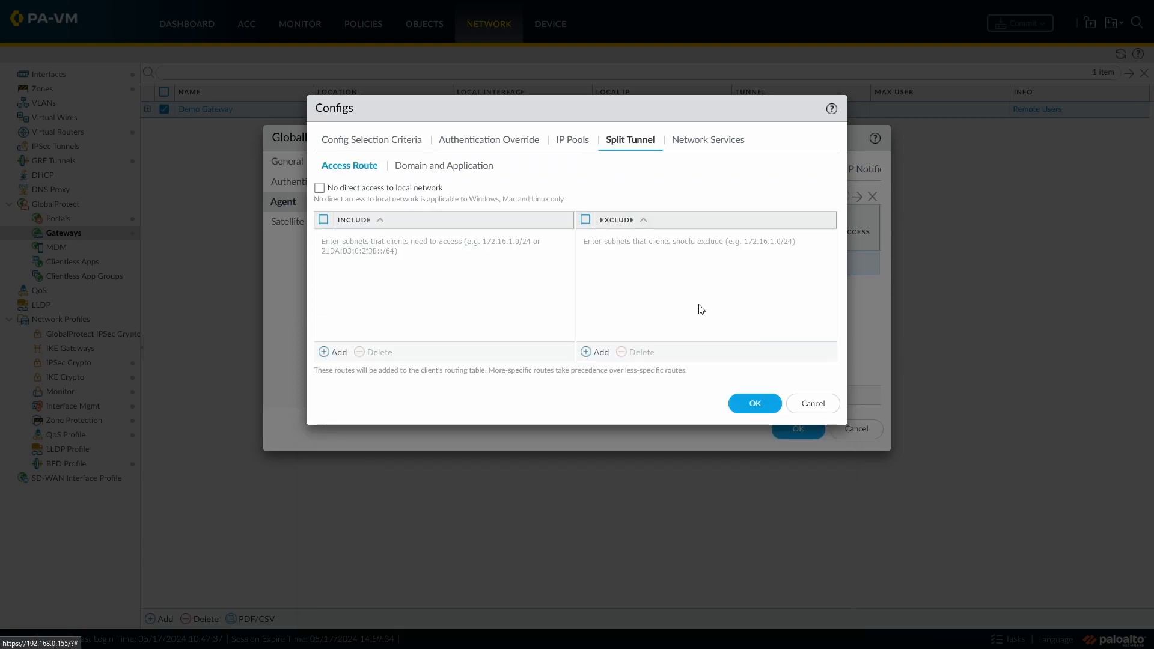
click(320, 189)
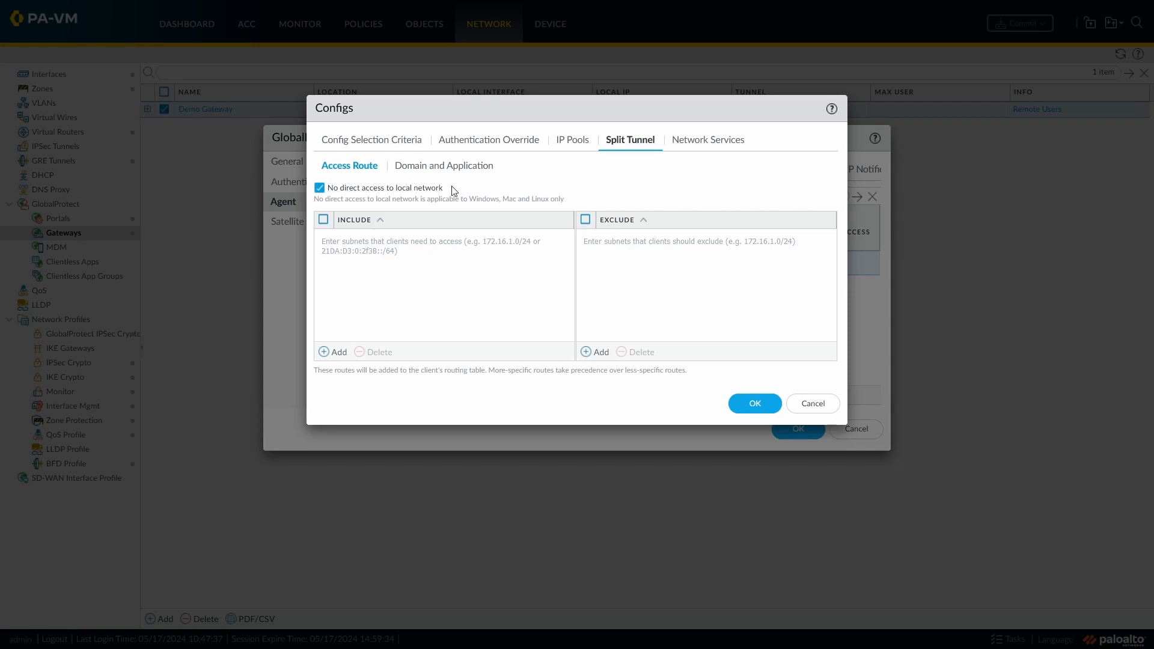
- Start adding a source user to the Demo Clients selection criteria, then discard all changes to Demo Gateway
click(407, 142)
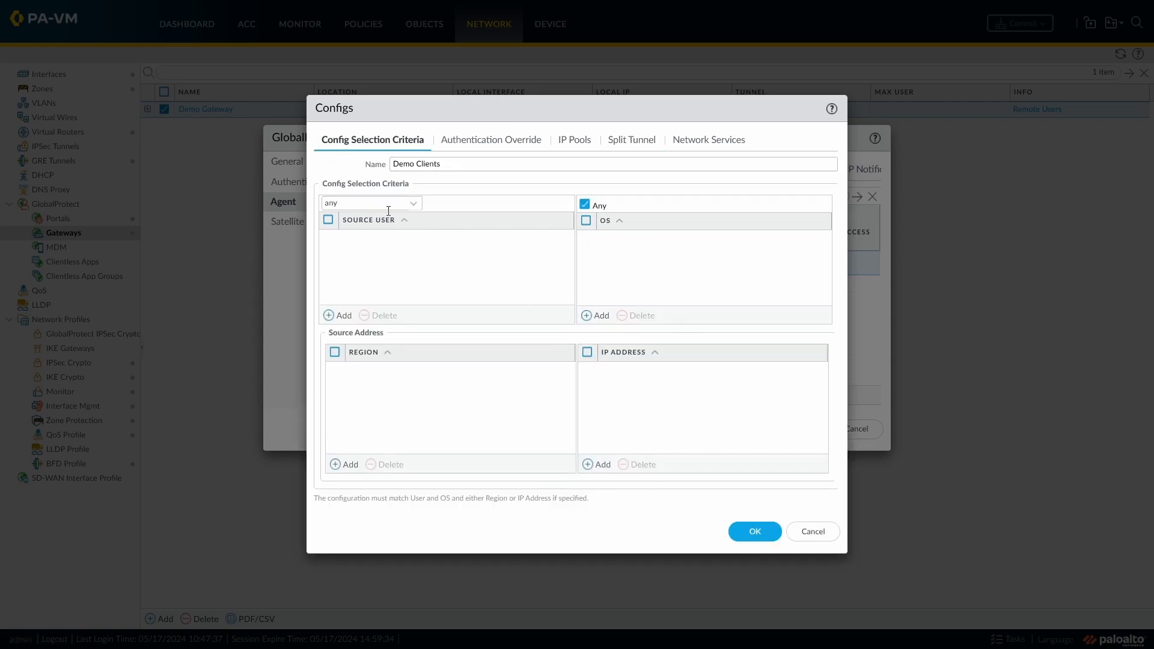
click(328, 316)
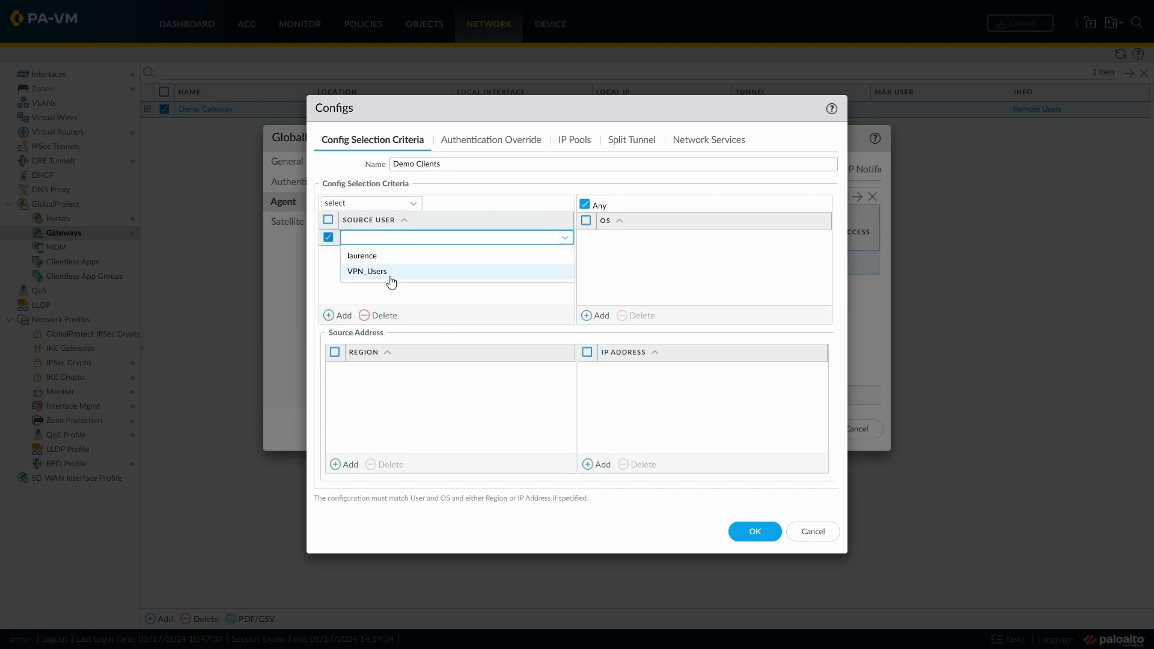
click(411, 292)
click(819, 535)
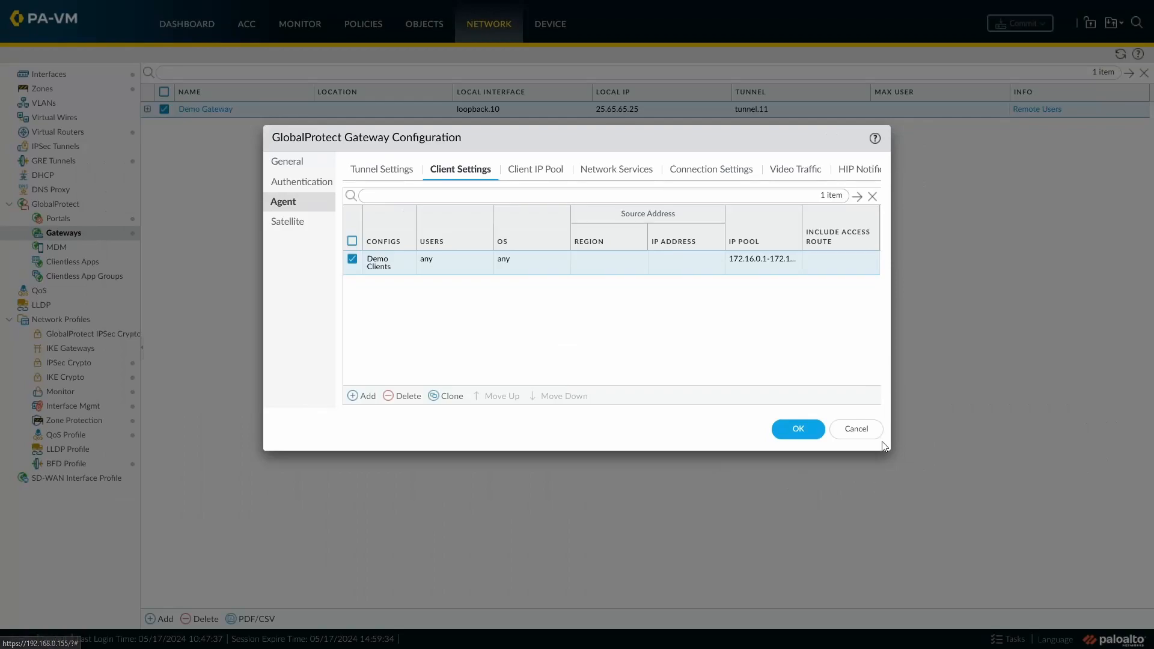
click(857, 428)
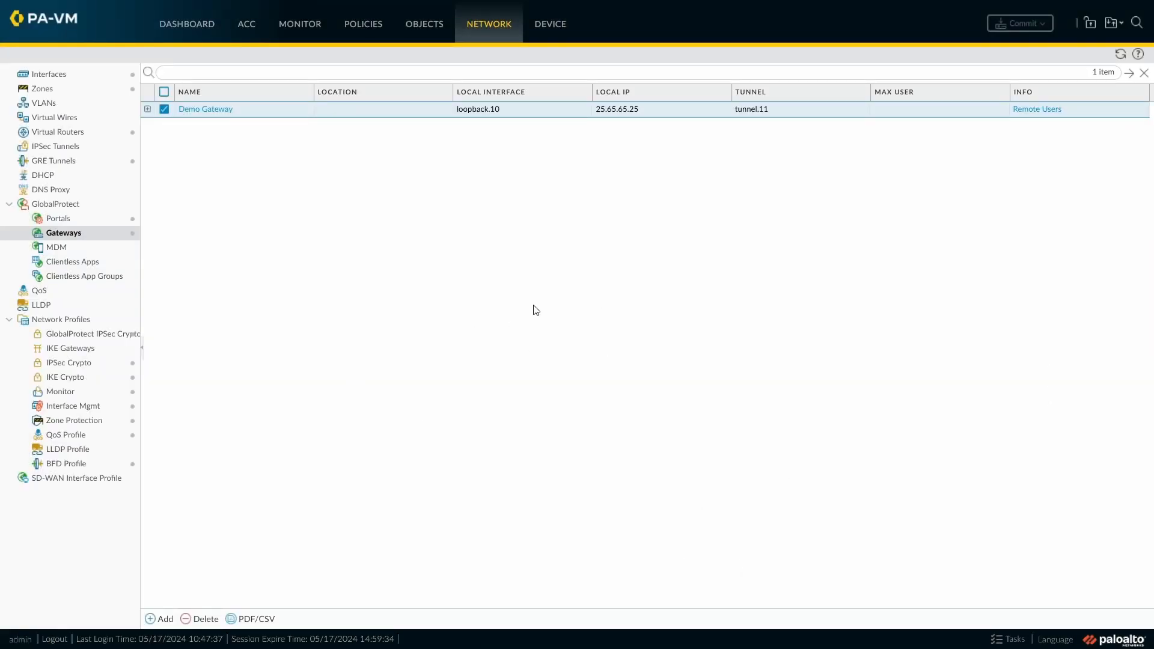